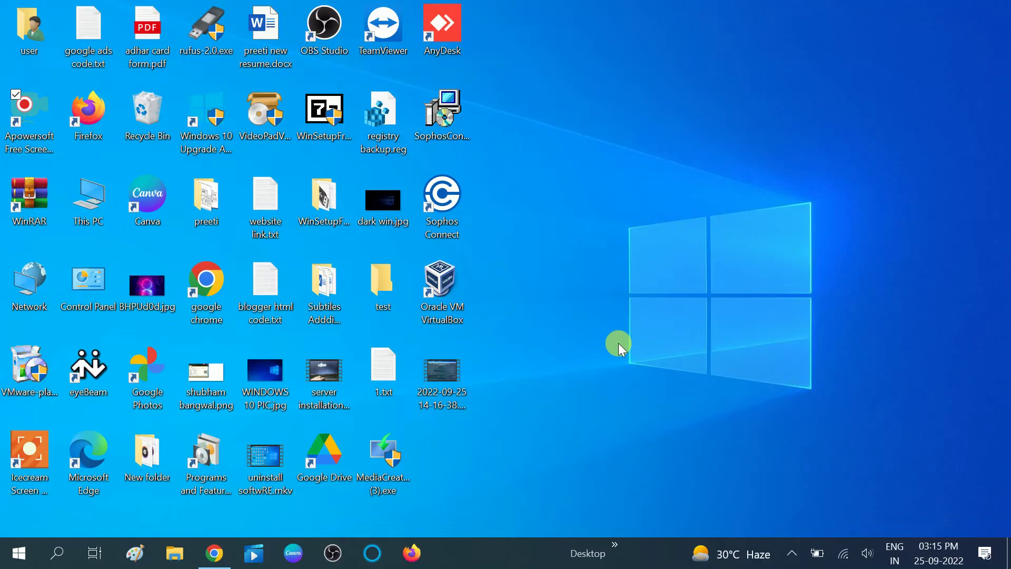
Open Settings from Start and go to Accounts, showing the local administrator's Your info page.
click(16, 559)
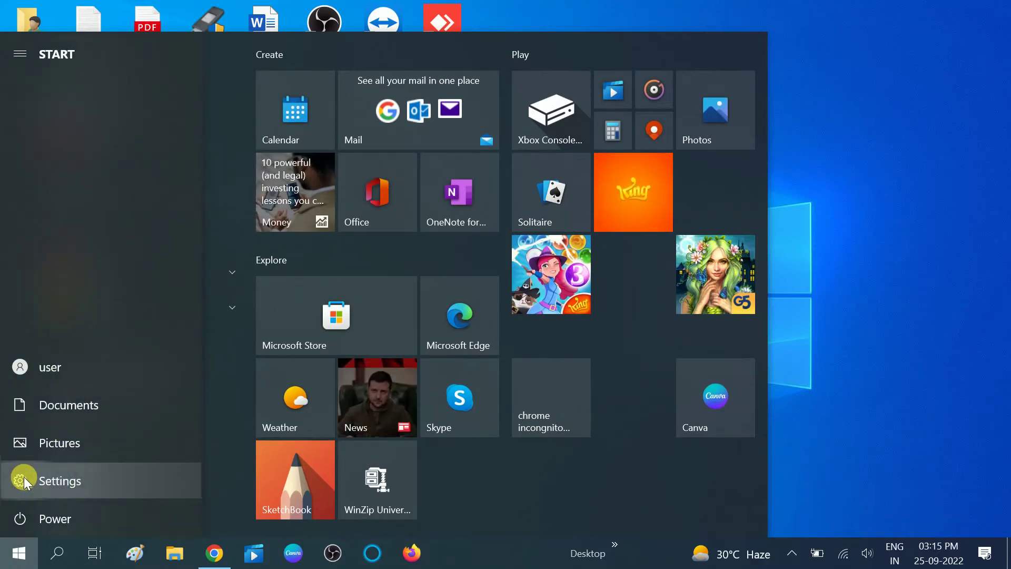
click(24, 477)
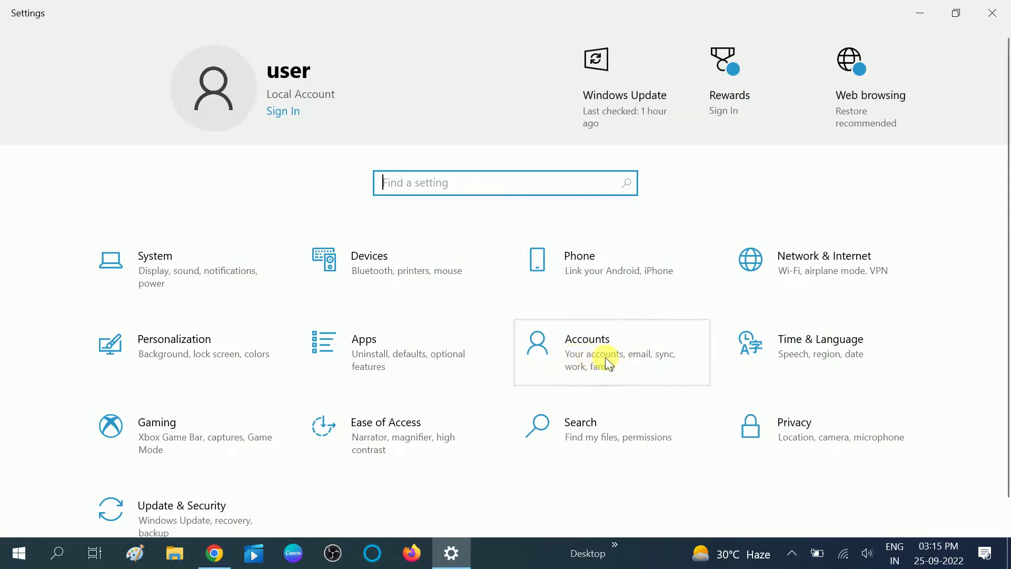
click(637, 361)
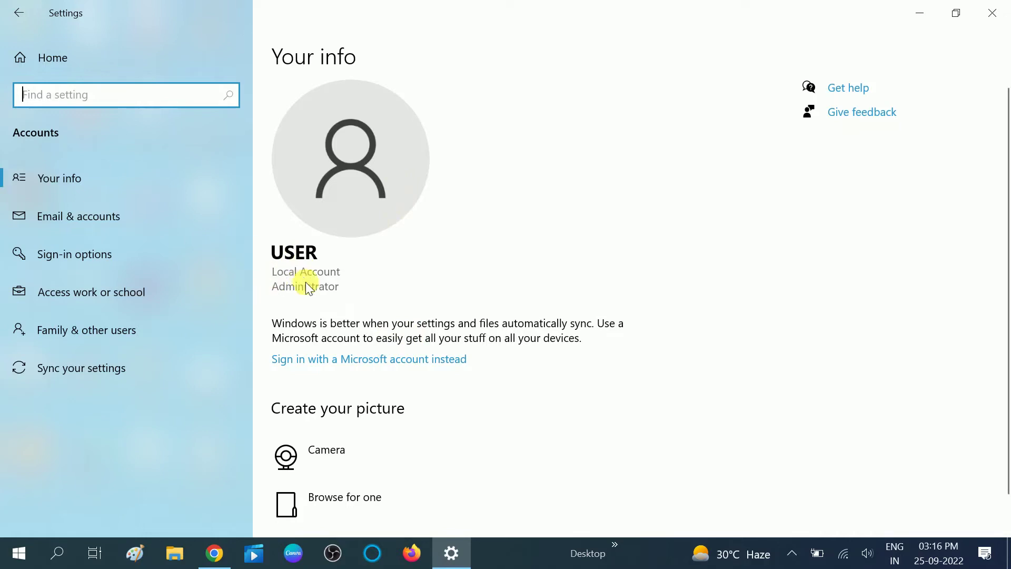
click(334, 293)
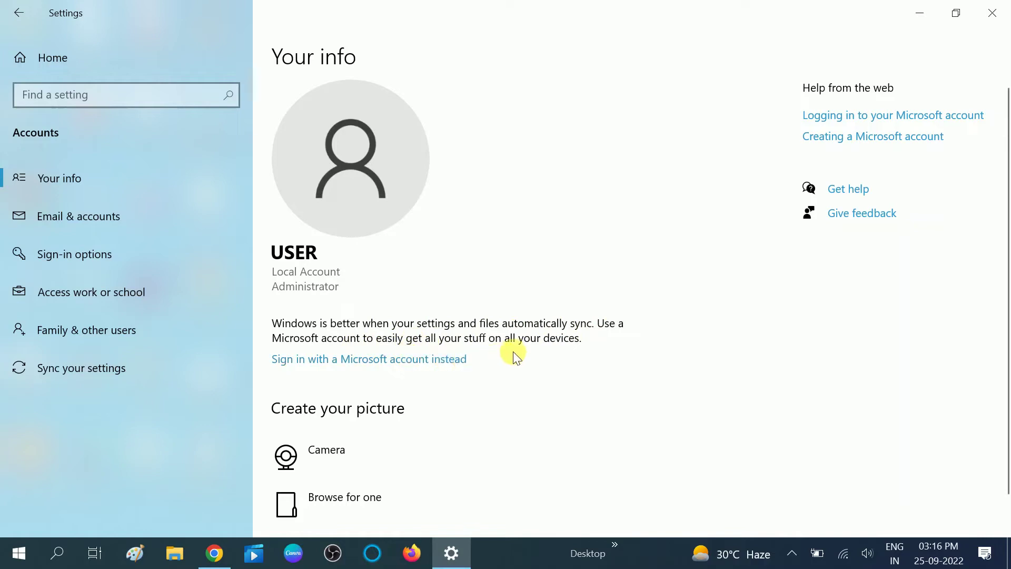
scroll(578, 350, down, 1)
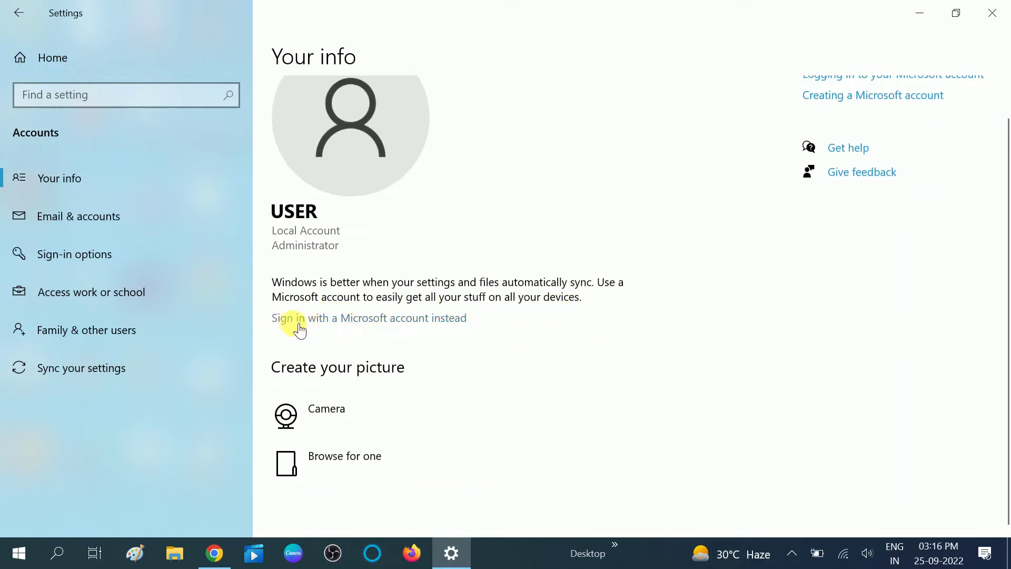
Switch to Microsoft account sign-in, start creating a new account, and correct the entered email.
click(429, 319)
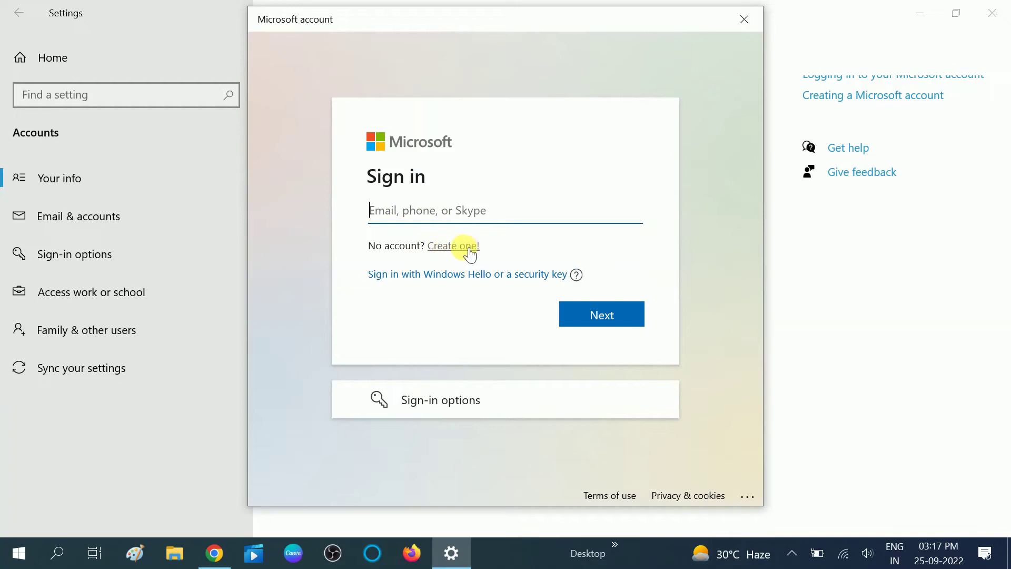
click(467, 249)
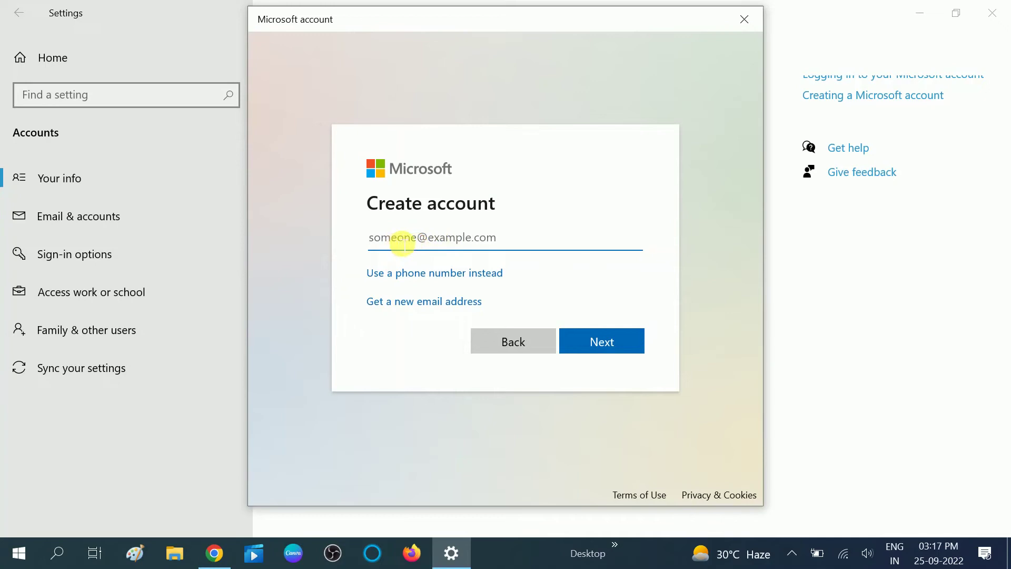
text(sa)
key(BackSpace)
key(BackSpace)
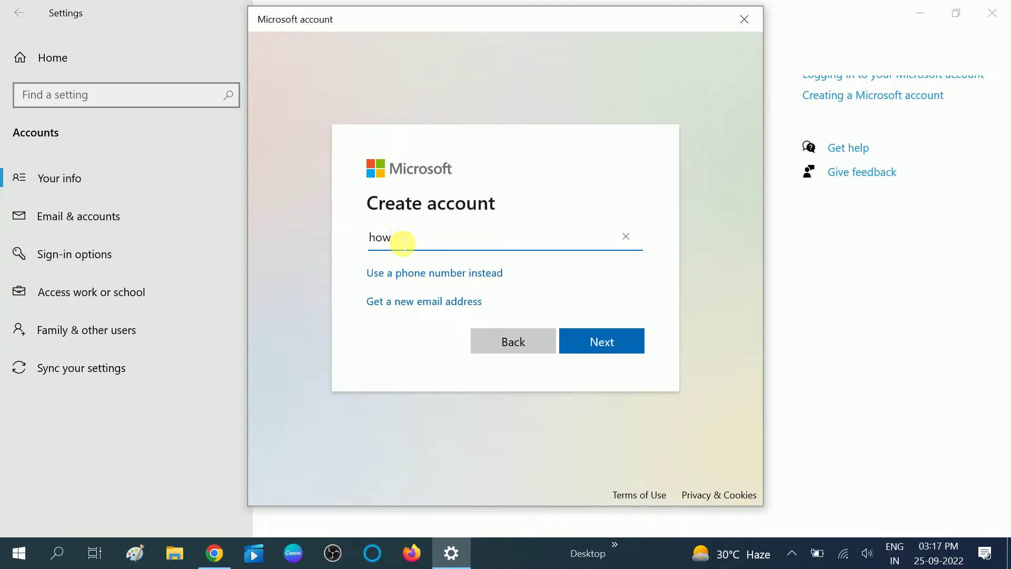
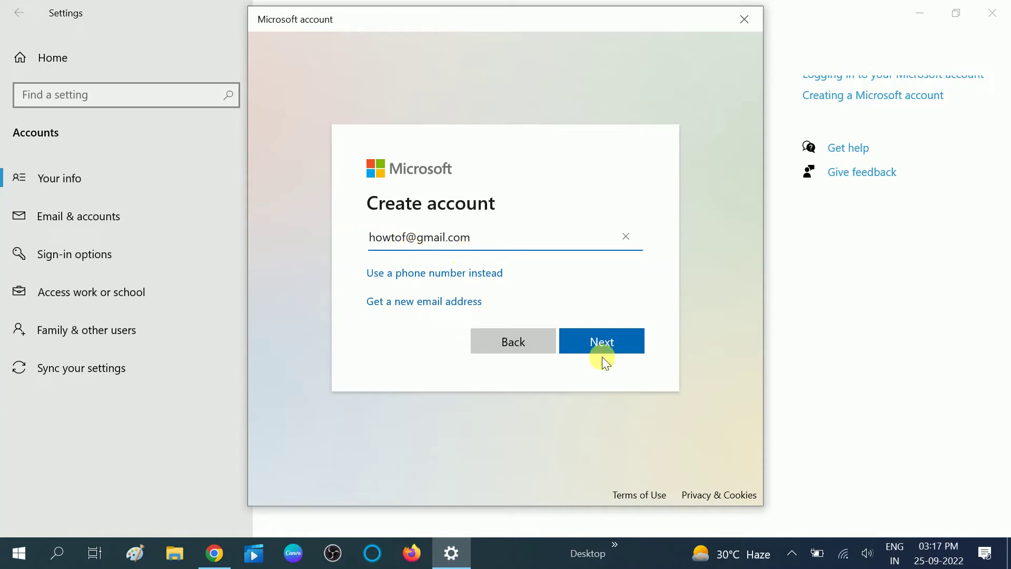
Submit the email, go back once it exists, and sign in with that account's password.
click(609, 345)
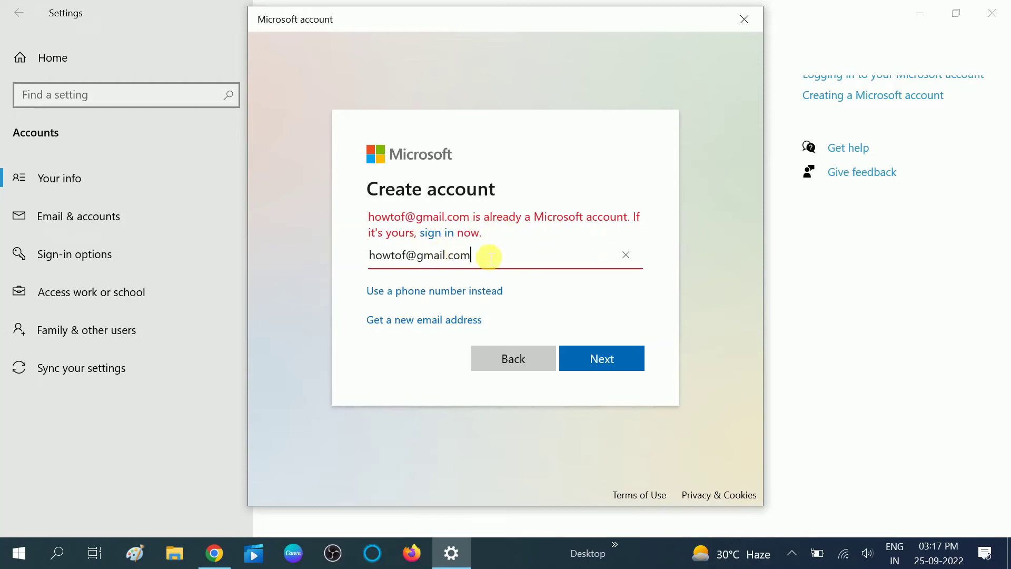
drag(479, 255, 372, 259)
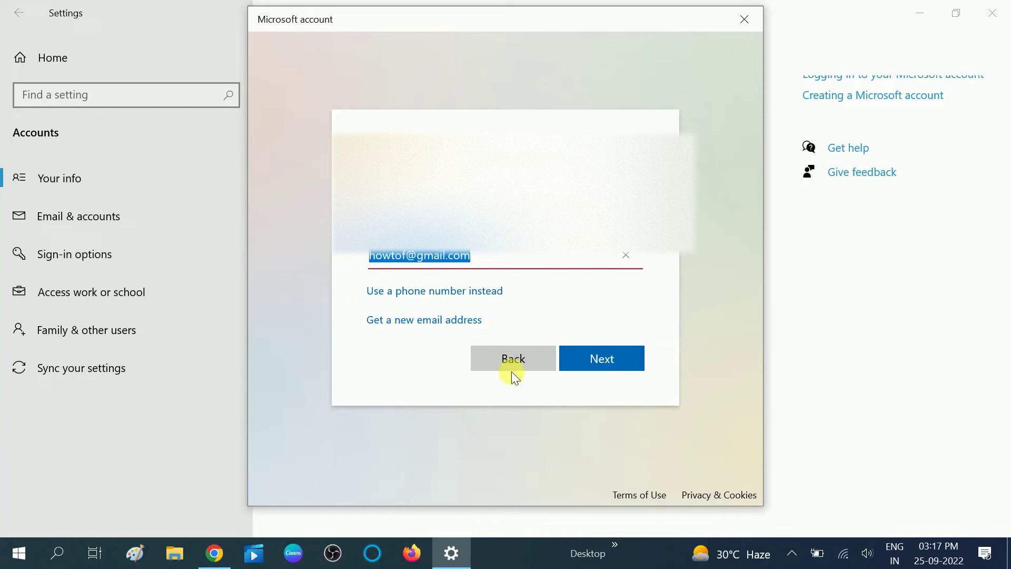
click(516, 358)
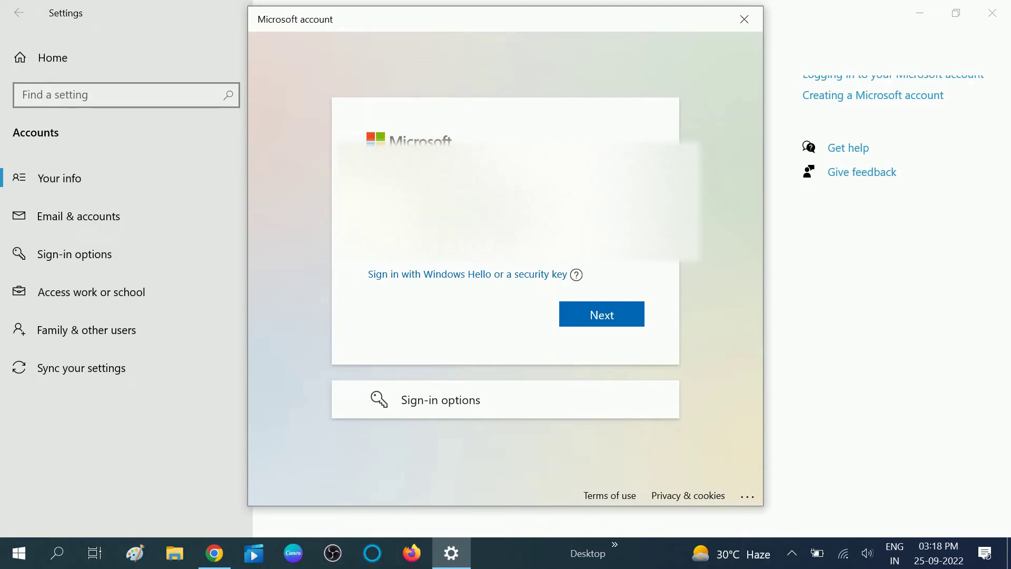
click(598, 314)
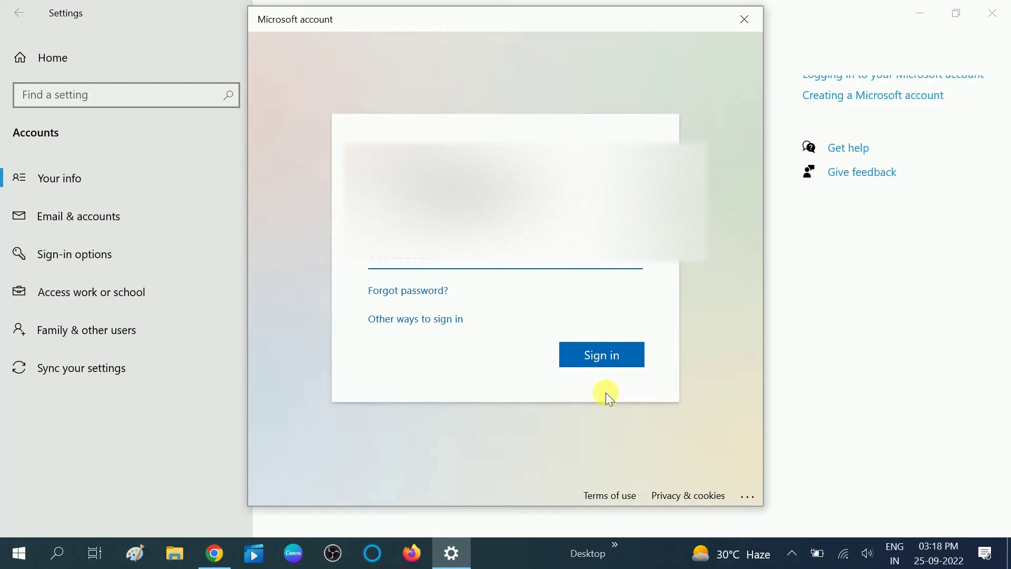
click(605, 356)
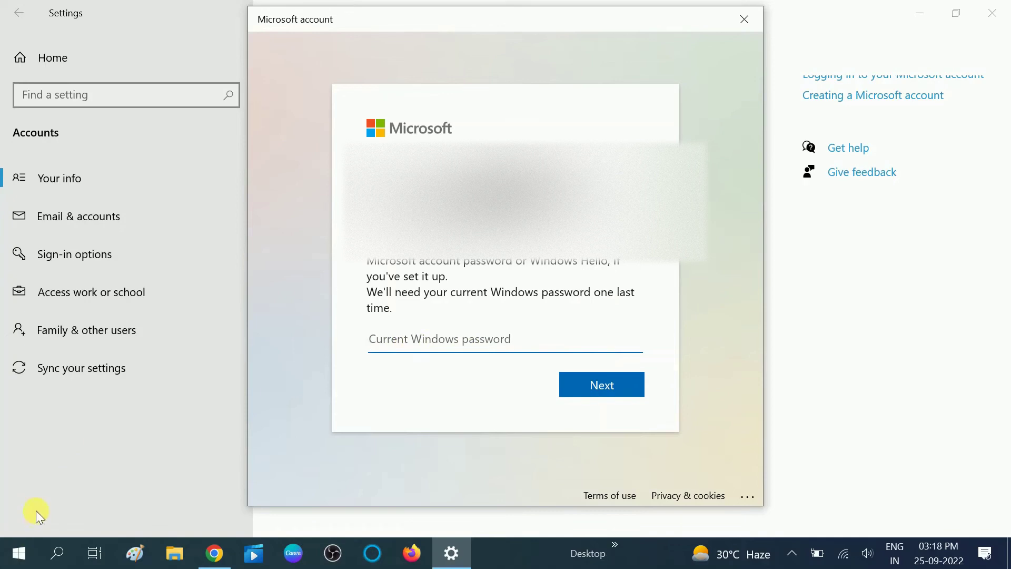
click(19, 553)
Check the user's account options in Start, then submit the current Windows password.
mouse_move(24, 367)
click(27, 371)
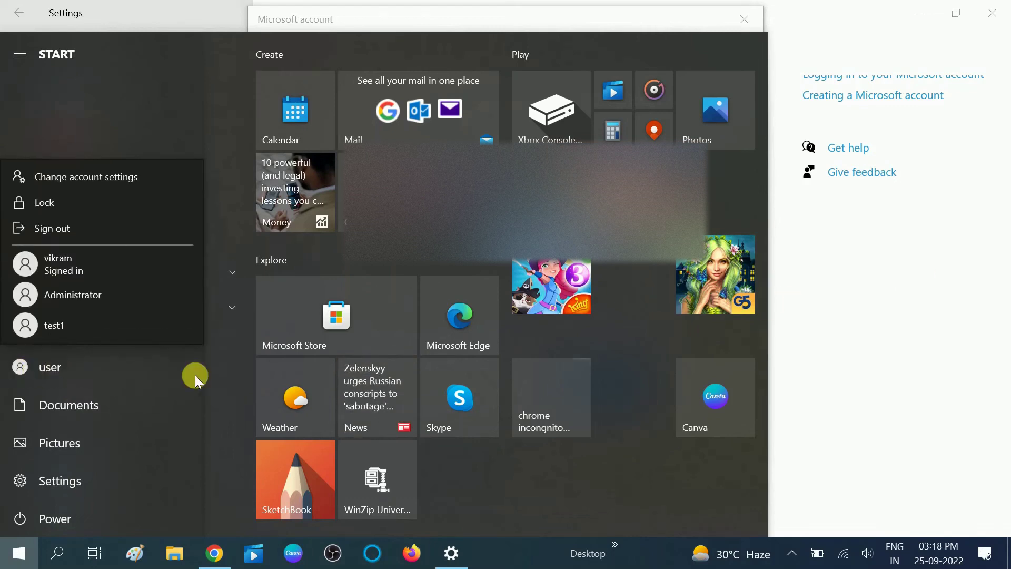
click(869, 276)
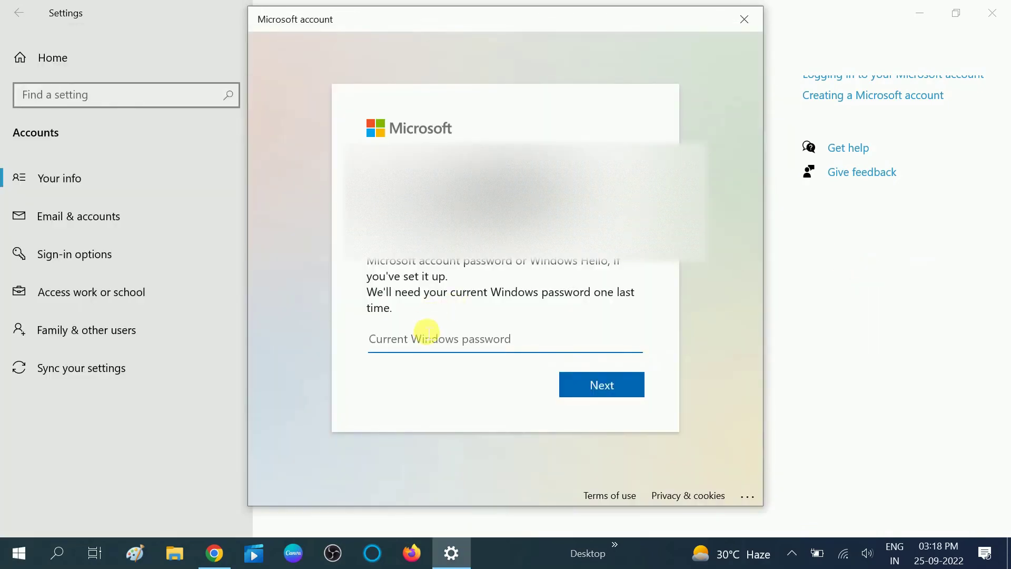
text(*)
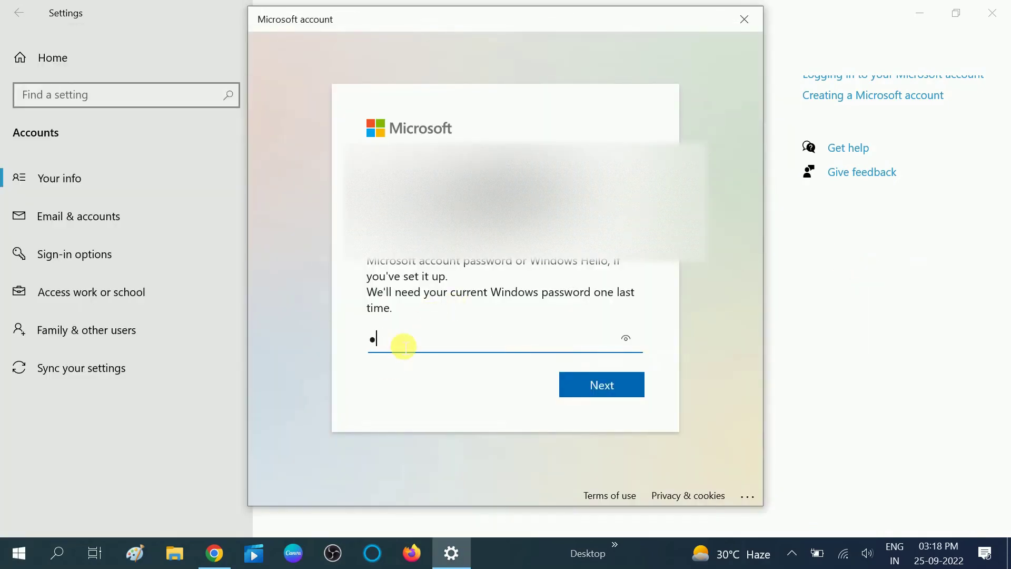
text(*****)
text(**)
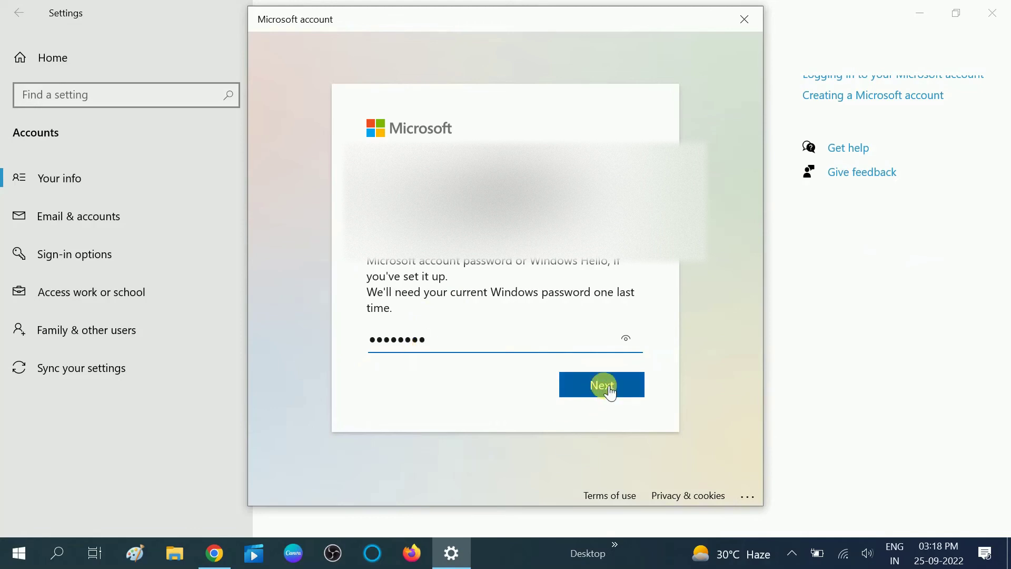
click(609, 391)
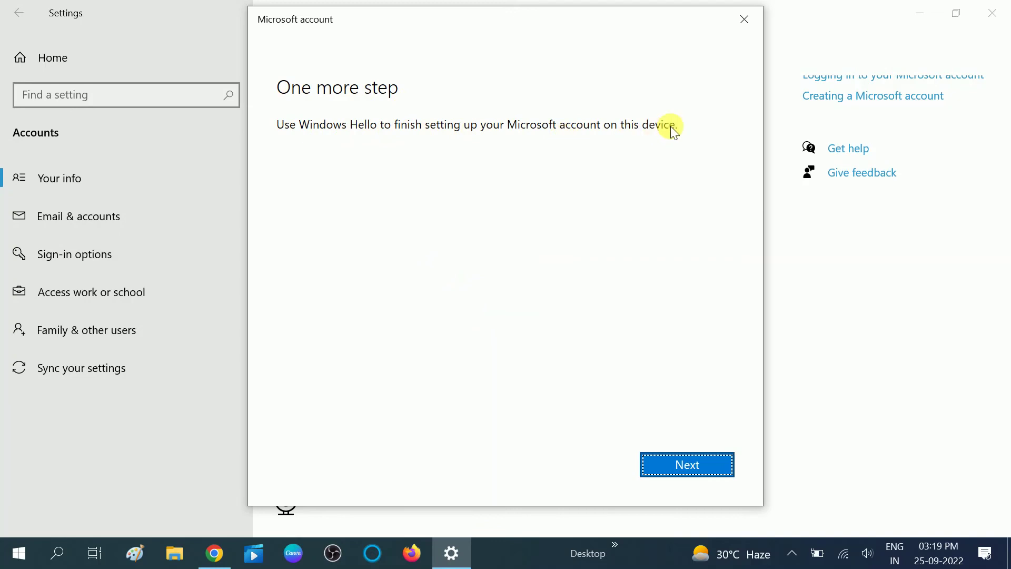
Continue to the Windows Hello step and confirm the PIN in Windows Security.
click(689, 466)
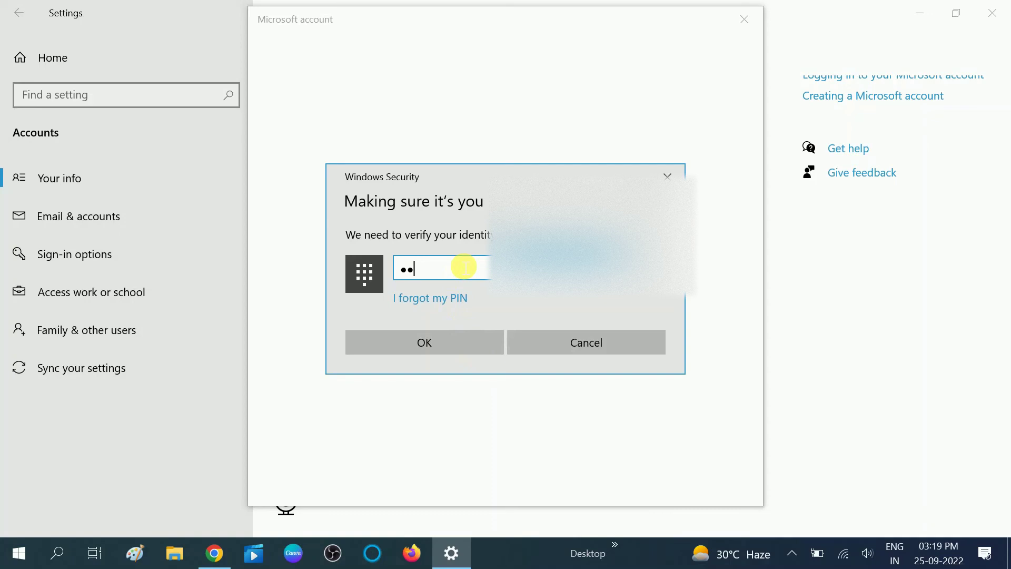
text(••)
click(445, 347)
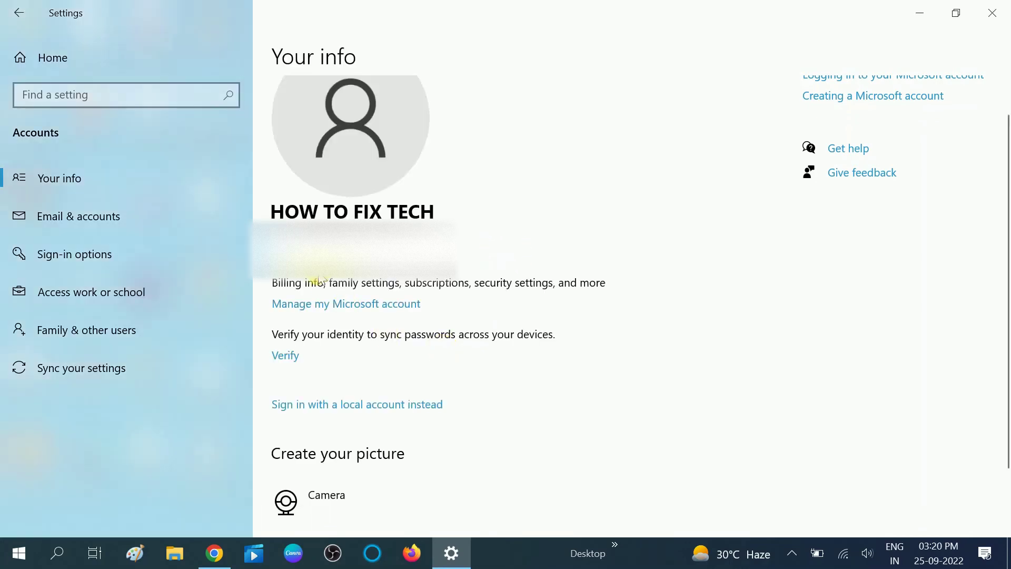
scroll(324, 282, up, 1)
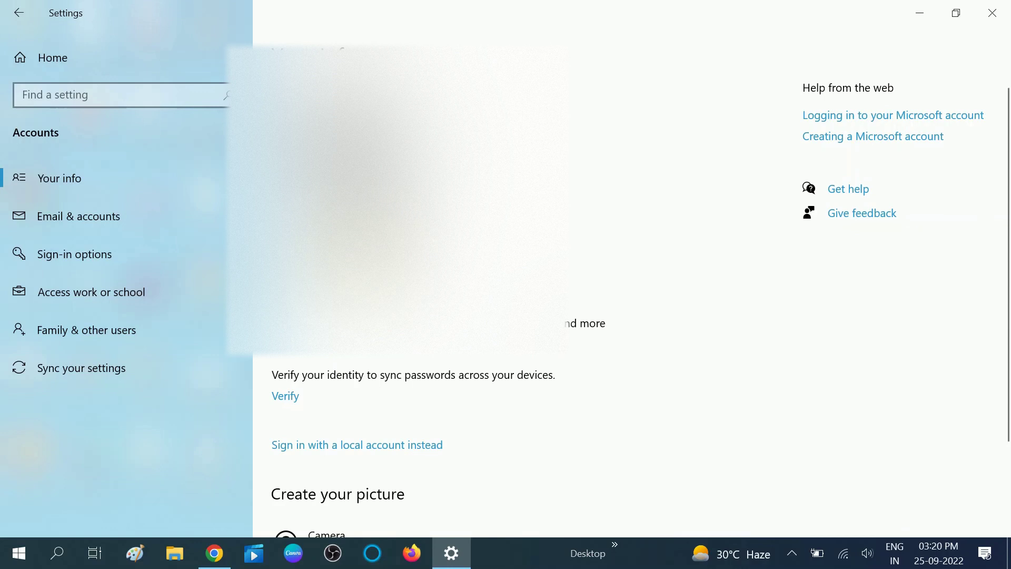
scroll(601, 295, down, 3)
scroll(601, 295, up, 3)
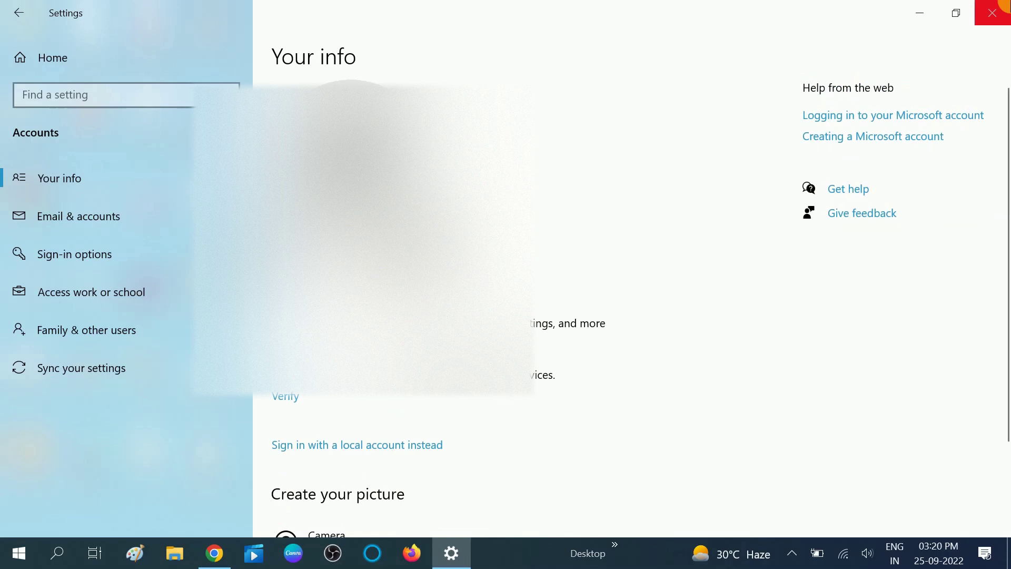
Close the Settings window and refresh the desktop twice from its context menu.
click(1002, 6)
right_click(643, 129)
click(689, 178)
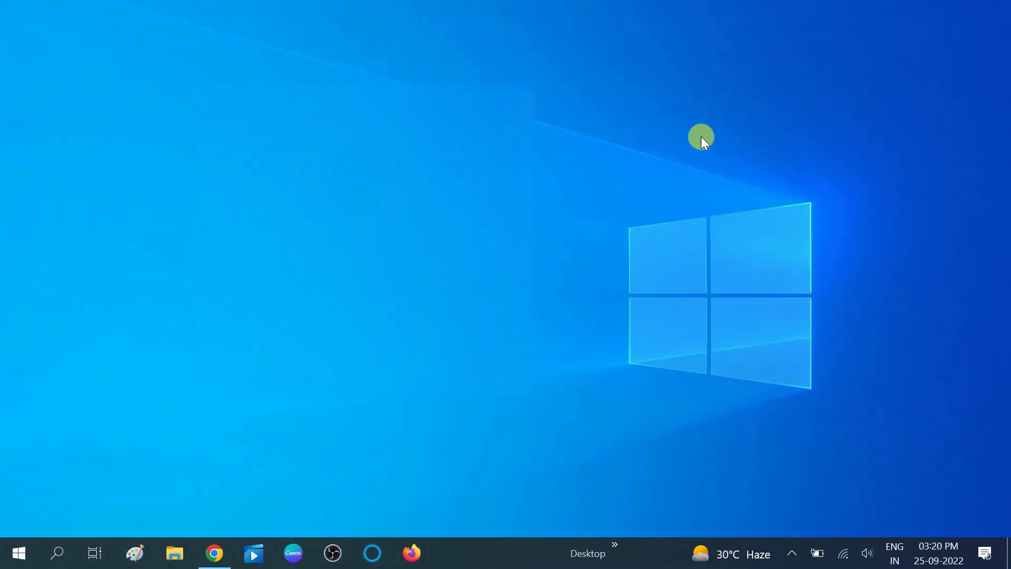
right_click(701, 137)
click(741, 183)
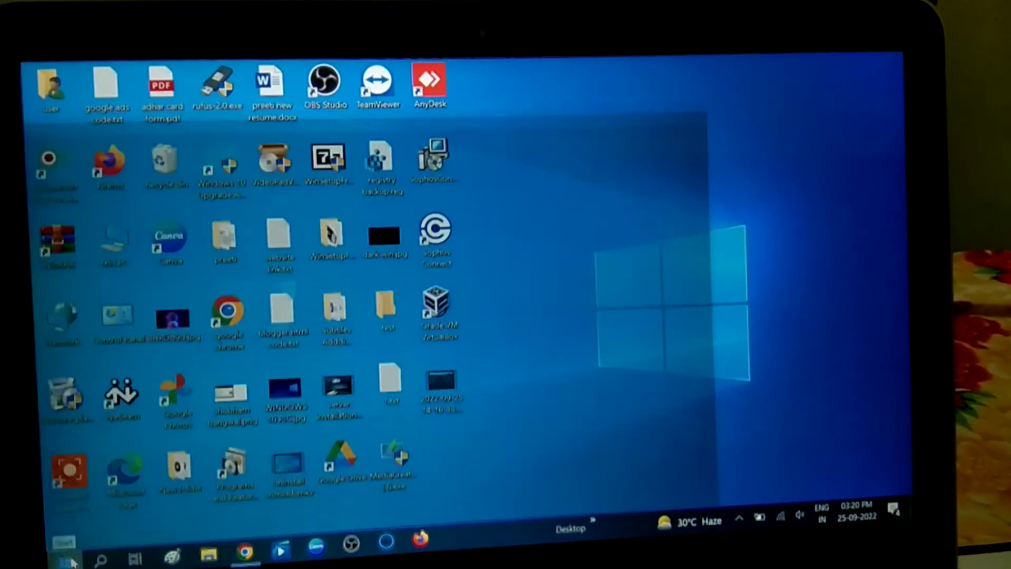
click(68, 560)
mouse_move(61, 418)
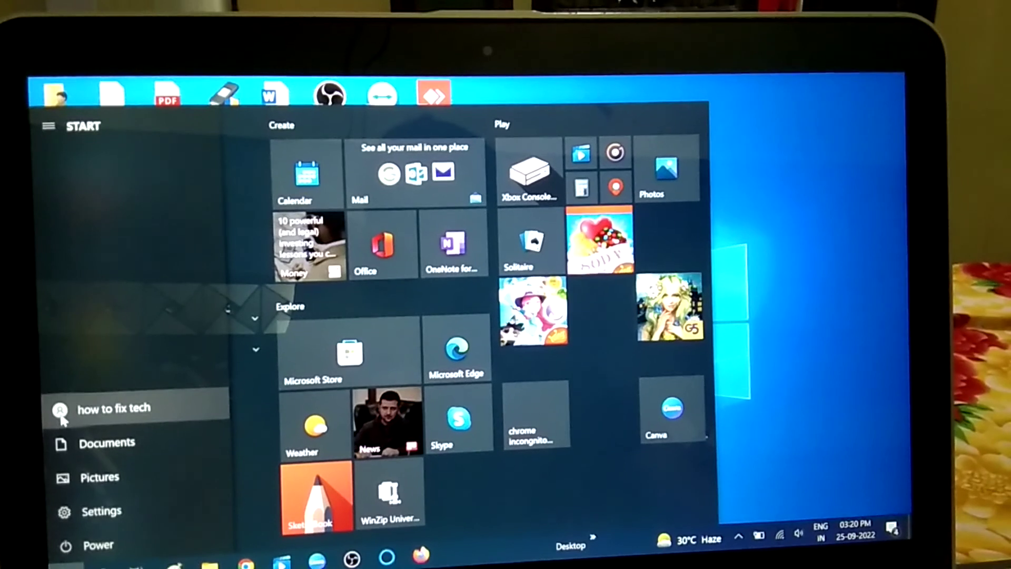
Sign out of the how to fix tech account from its Start menu options.
click(62, 411)
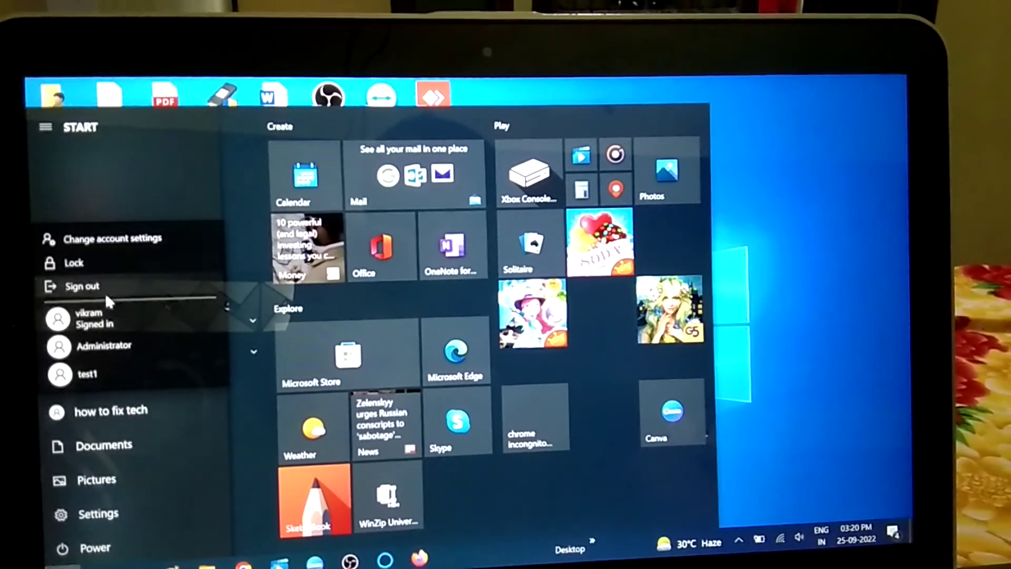
click(95, 287)
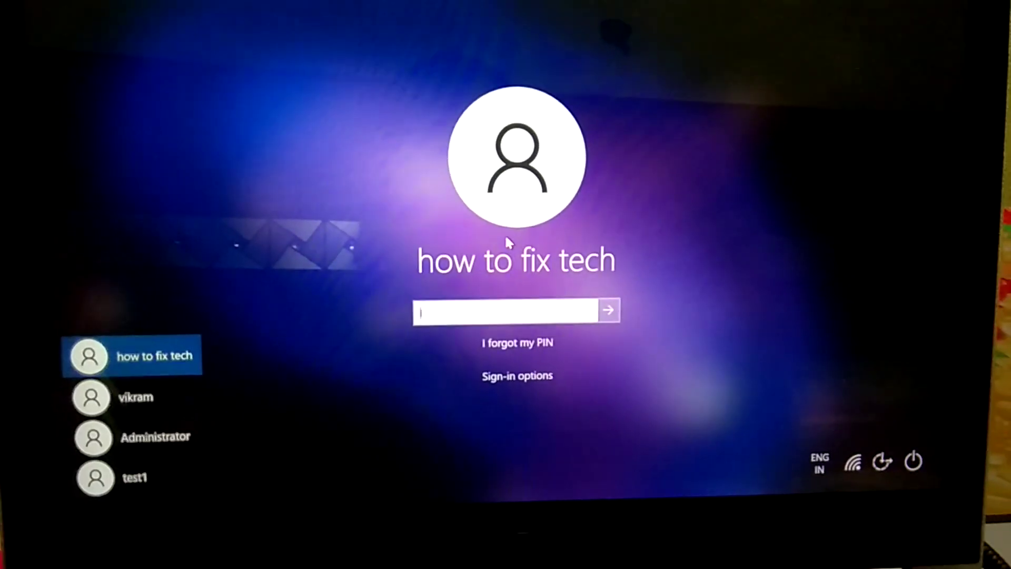
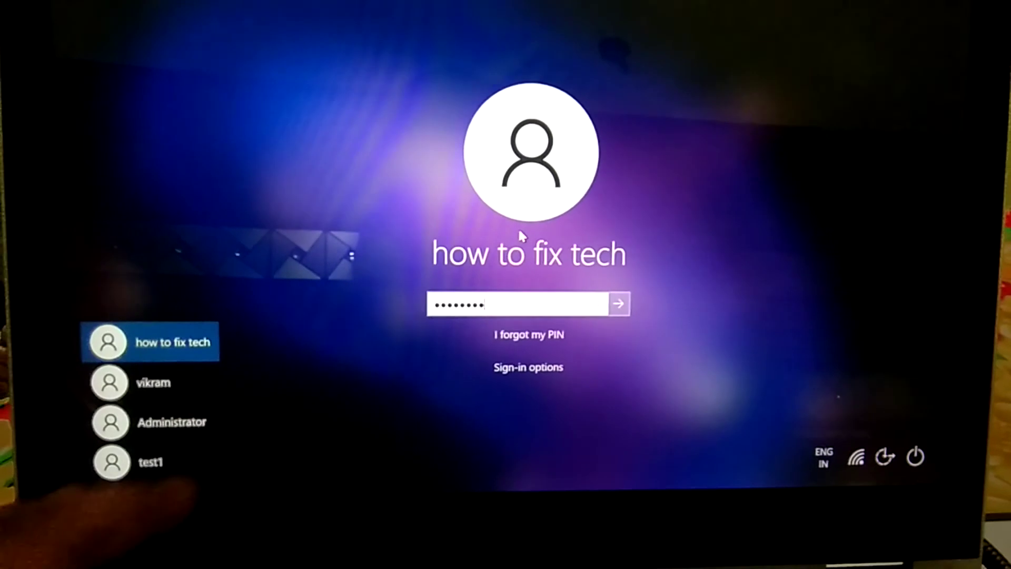
Submit the PIN at the sign-in screen to sign back in.
key(Return)
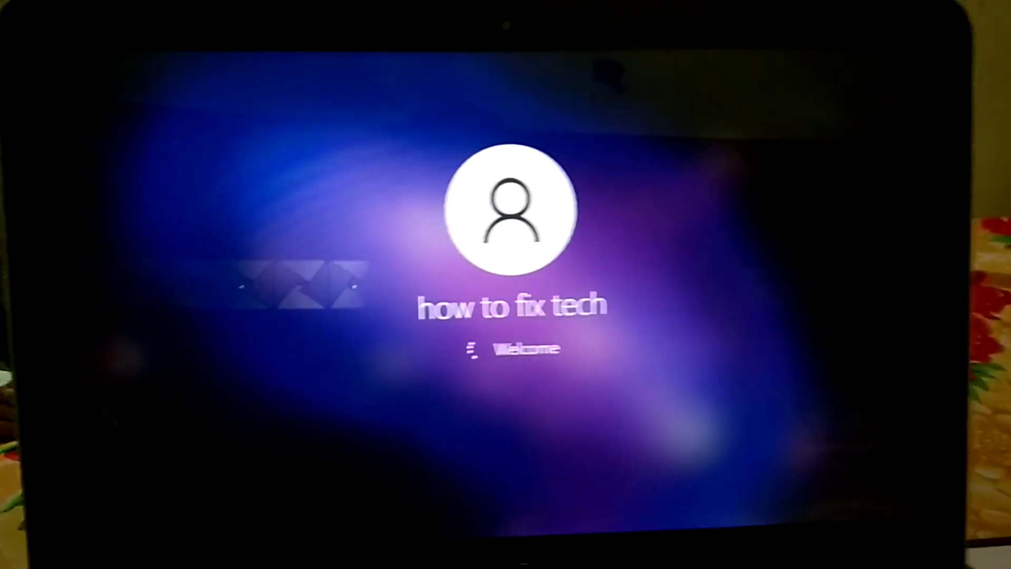